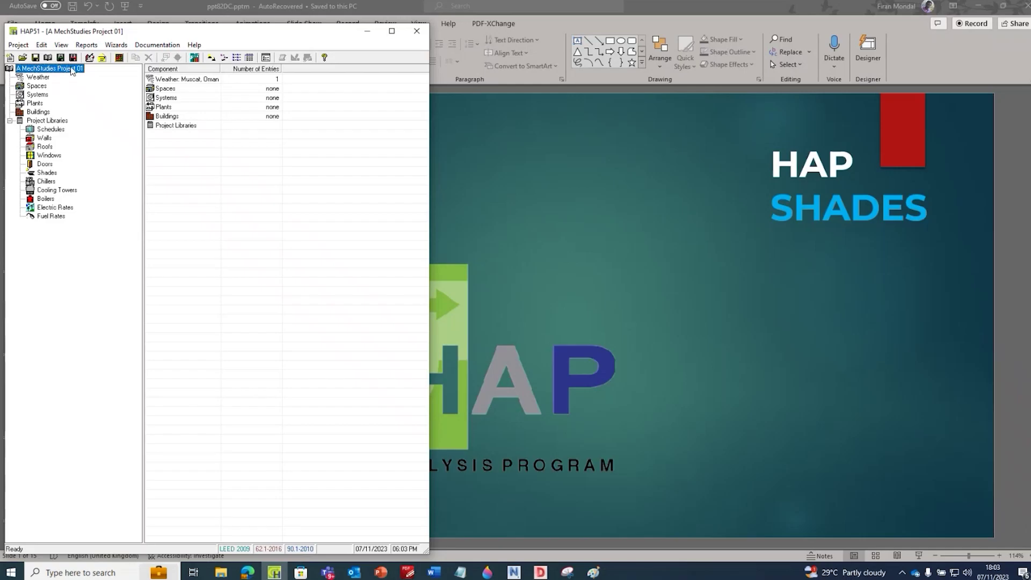
Start a new default shading geometry in the project's Shades library.
left_click(46, 174)
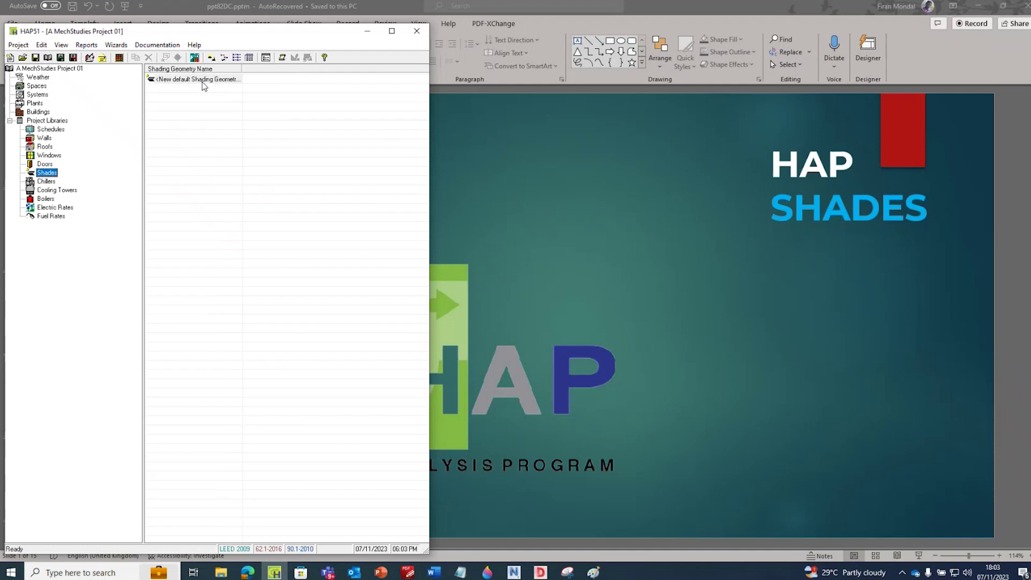
left_click(239, 79)
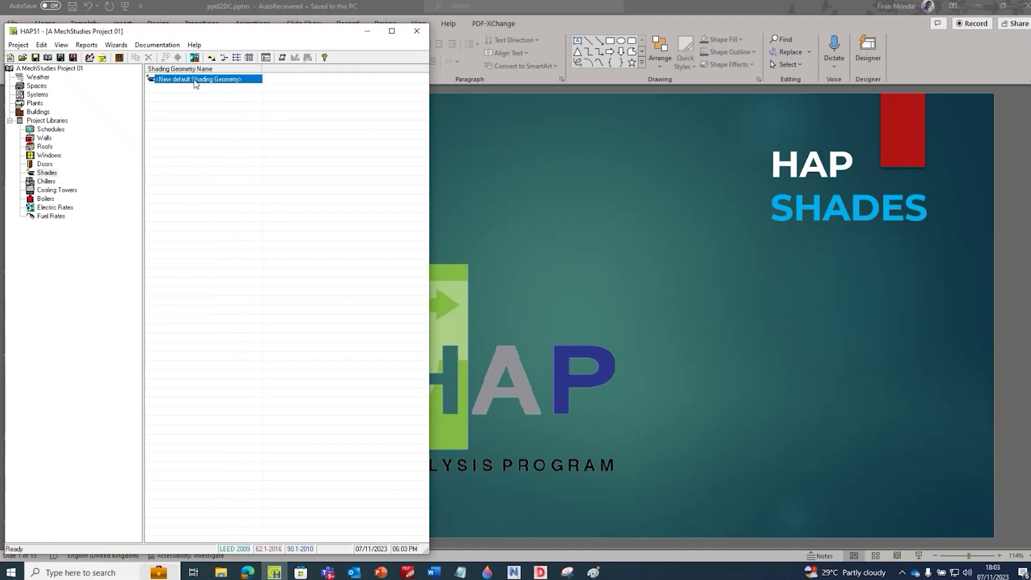
double_click(194, 80)
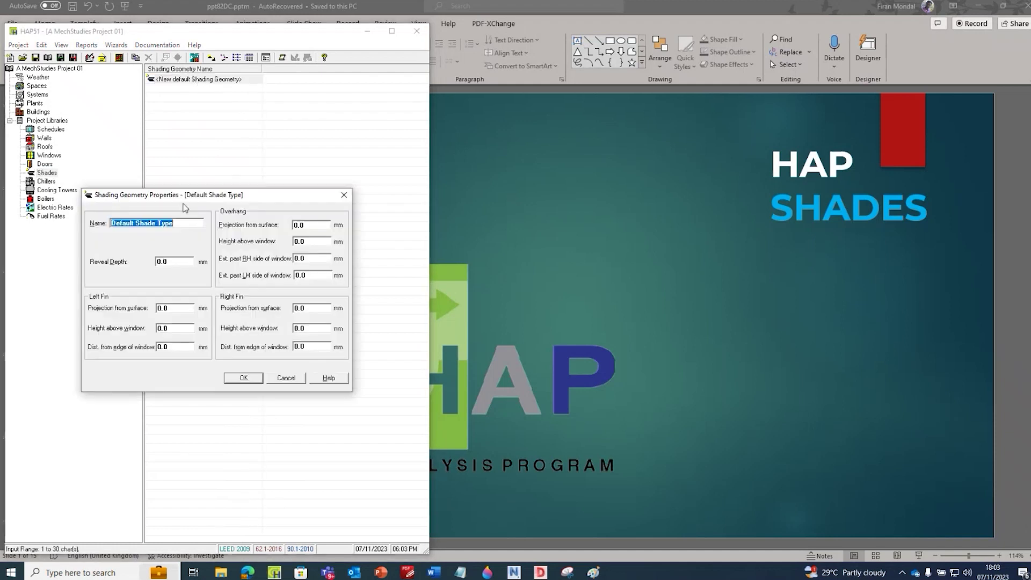
Name the shading geometry Exterior Shade 01.
left_click(185, 225)
left_click_drag(179, 225, 110, 230)
type("eXTERI")
key("BackSpace")
key("BackSpace")
key("BackSpace")
key("BackSpace")
key("BackSpace")
key("BackSpace")
key("Caps_Lock")
type("Exterior Shade 01")
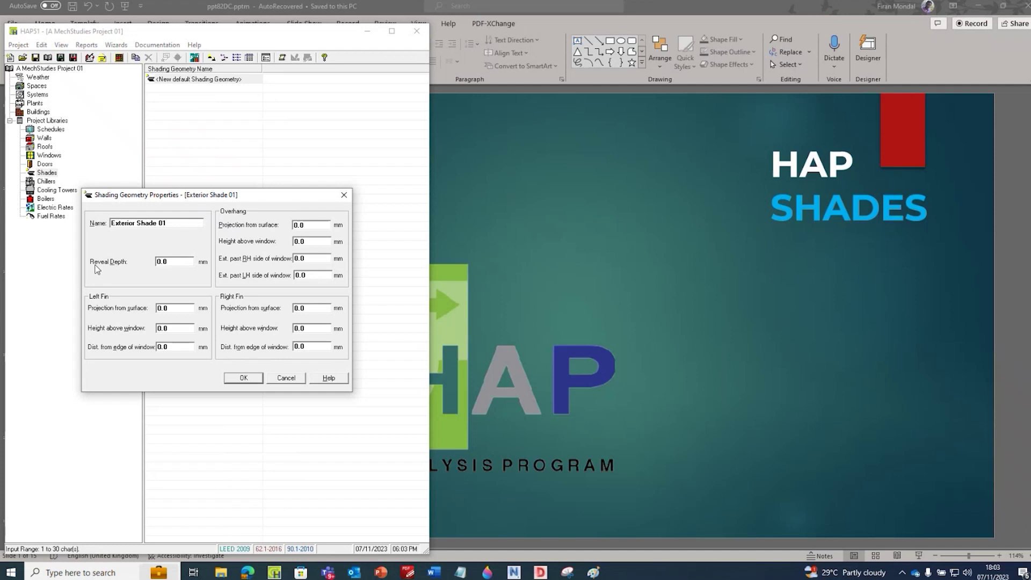
Switch to PDF-XChange Editor and mark the reveal depth in red pencil on the REVEAL DEPTH slide's window photo and diagram.
left_click(170, 262)
left_click(176, 262)
left_click_drag(178, 260, 155, 259)
key("alt+Tab")
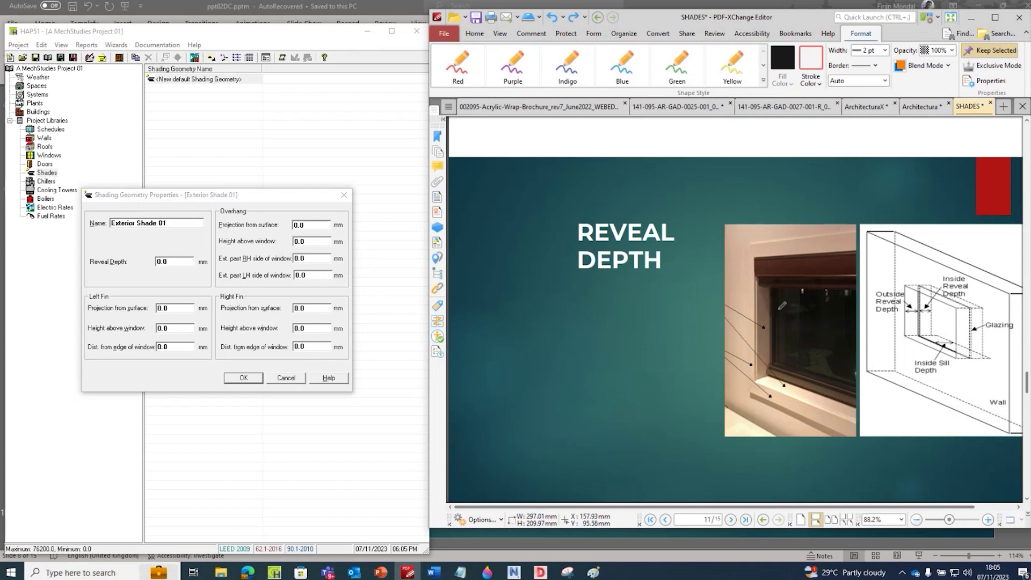
left_click_drag(764, 327, 766, 325)
mouse_move(781, 323)
left_mouse_down()
mouse_move(790, 323)
mouse_move(767, 313)
left_mouse_up()
mouse_move(907, 317)
left_mouse_down()
mouse_move(916, 314)
mouse_move(908, 321)
left_mouse_up()
Set the reveal depth of Exterior Shade 01 to 100 mm in HAP.
left_click(171, 261)
left_click_drag(173, 262, 158, 264)
type("0")
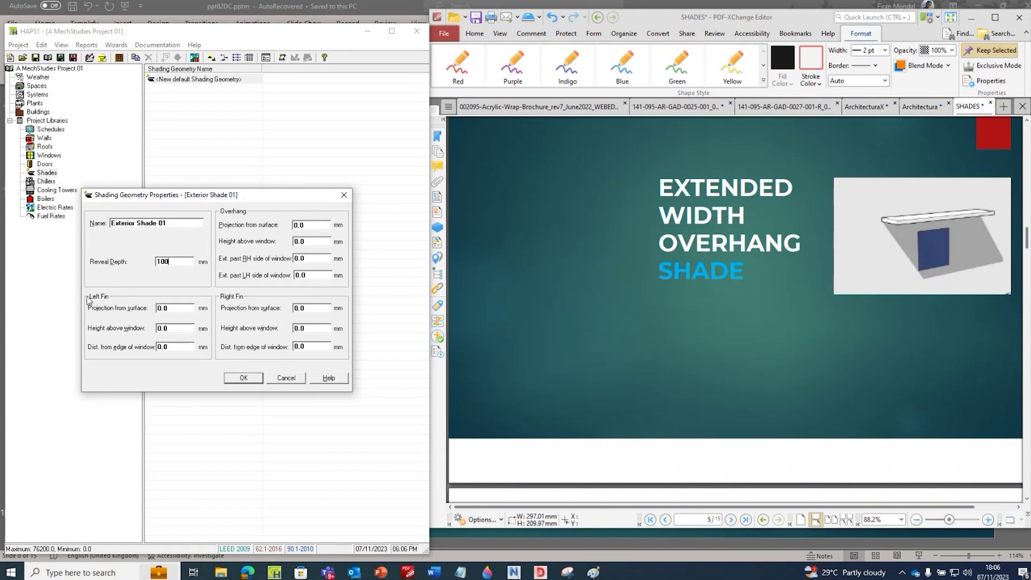
Sketch a window with a narrow vertical fin on each side on the VERTICLE FINS SHADE slide of the PDF.
scroll(944, 382, "down", 20)
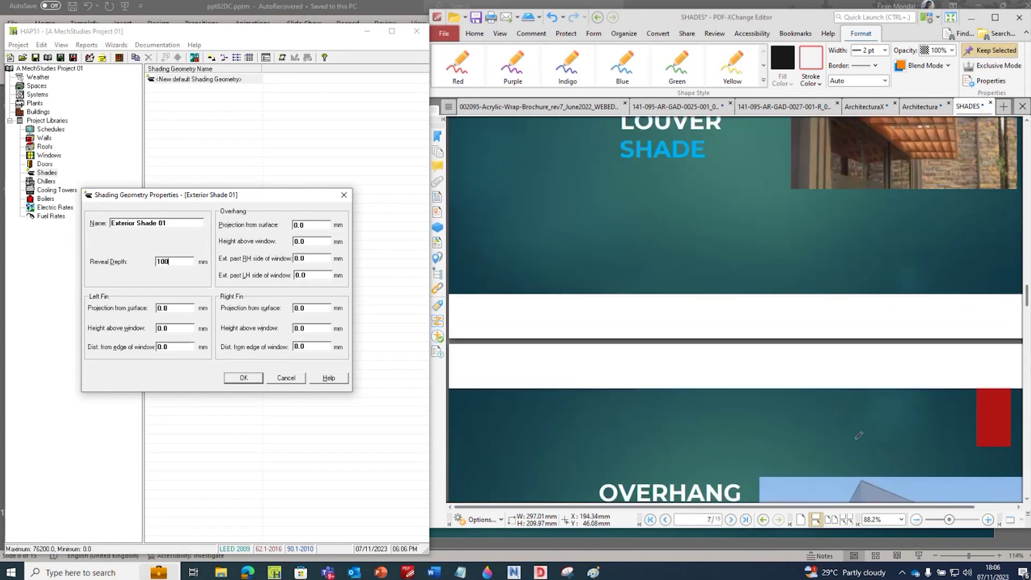
scroll(859, 449, "down", 2)
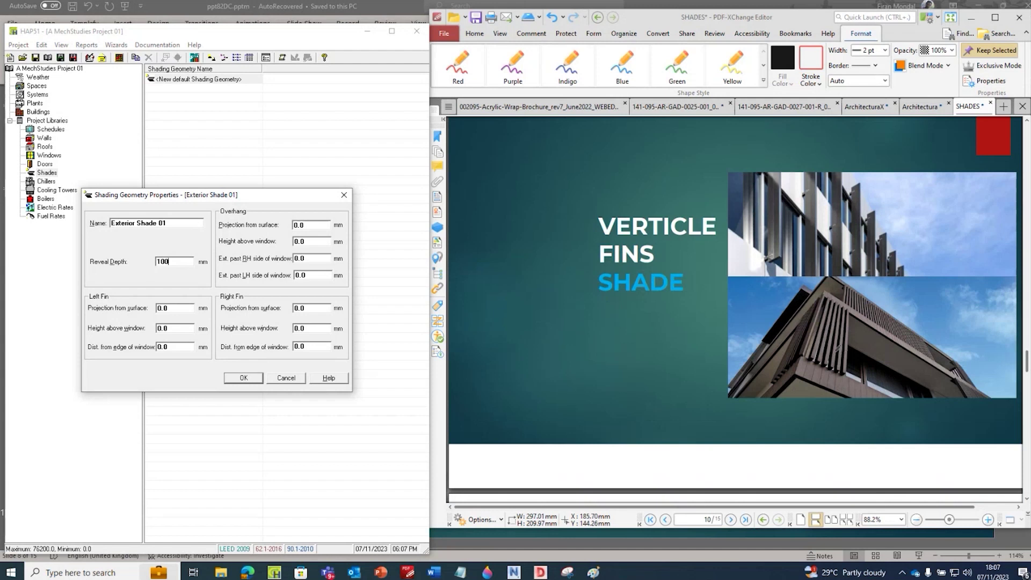
mouse_move(582, 408)
left_mouse_down()
mouse_move(575, 327)
mouse_move(637, 326)
mouse_move(662, 399)
mouse_move(581, 407)
left_mouse_up()
left_click_drag(556, 336, 563, 403)
left_click_drag(562, 332, 570, 405)
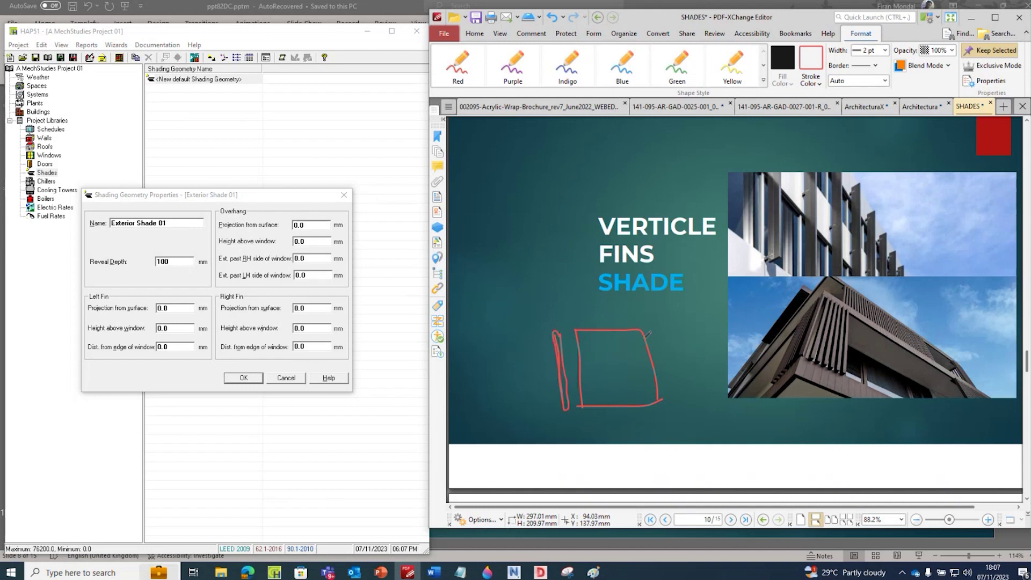
mouse_move(671, 325)
left_mouse_down()
mouse_move(668, 400)
mouse_move(678, 331)
left_mouse_up()
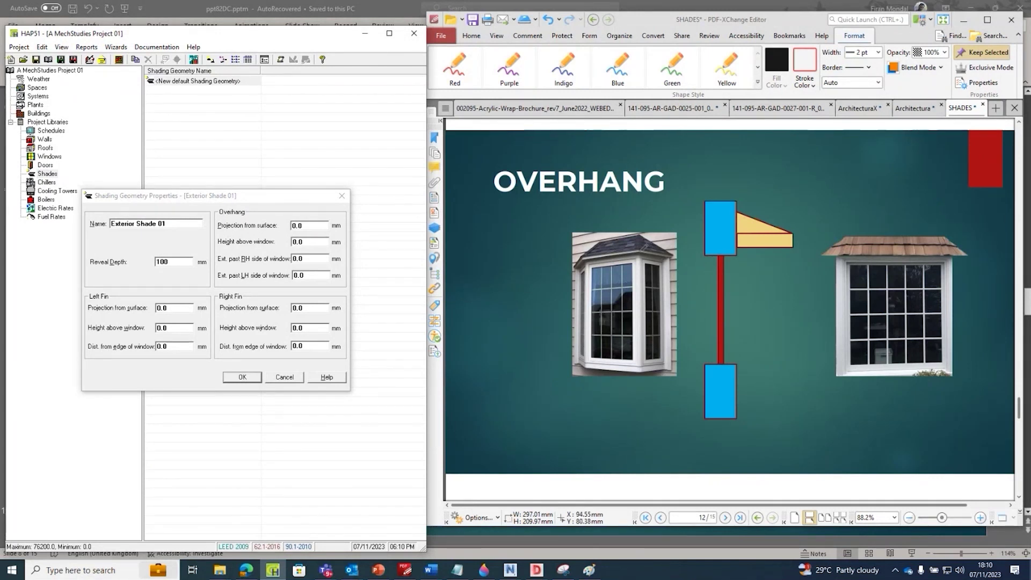
Mark the overhang's projection from the wall with red arrows on the left window photo and the wall section of the OVERHANG slide.
left_click_drag(643, 248, 677, 255)
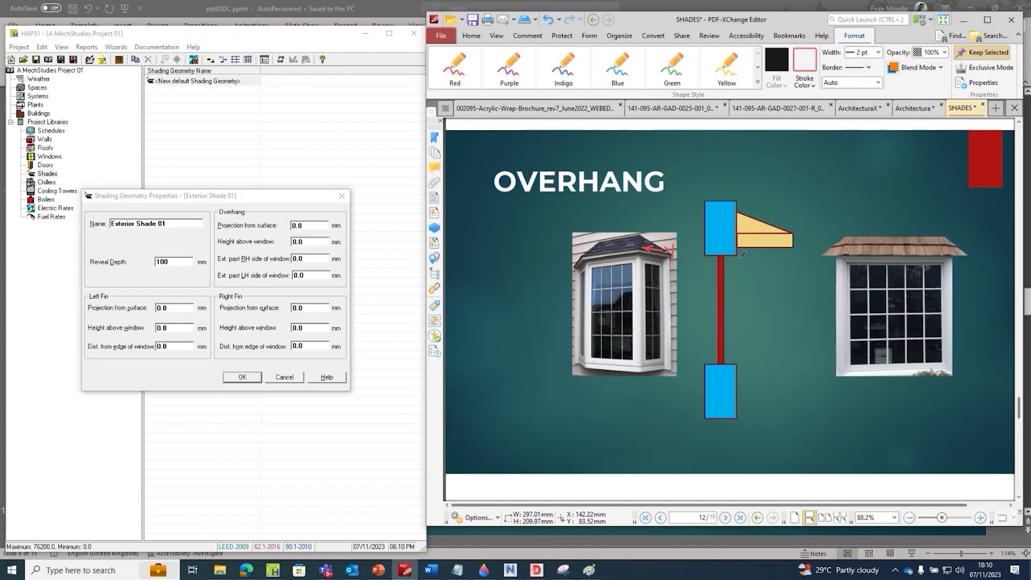
mouse_move(741, 265)
left_mouse_down()
mouse_move(794, 265)
mouse_move(784, 271)
left_mouse_up()
left_click_drag(746, 258, 751, 272)
mouse_move(793, 207)
left_mouse_down()
mouse_move(793, 224)
mouse_move(762, 207)
mouse_move(792, 207)
left_mouse_up()
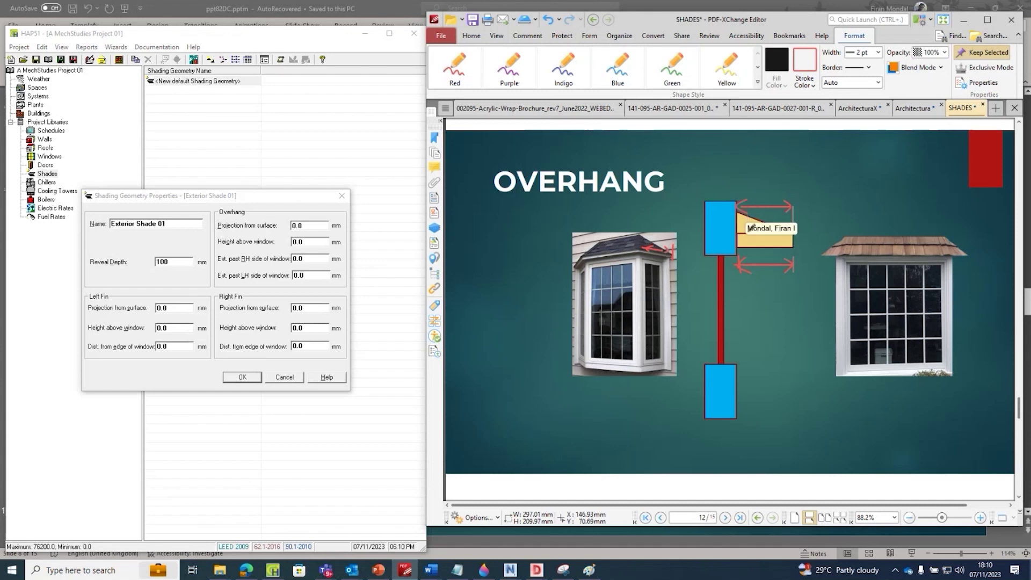
Set the overhang's projection from surface to 500 mm in the shading geometry properties.
left_click(295, 226)
double_click(292, 226)
type("5")
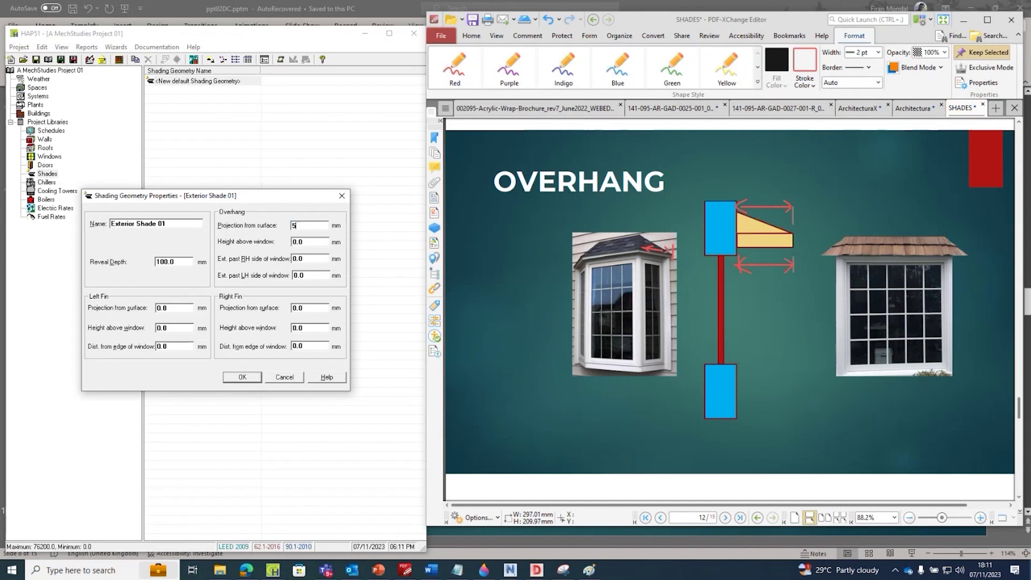
type("00")
Mark the overhang's height above the window with red lines and arrows around the right window photo on the OVERHANG slide.
double_click(308, 243)
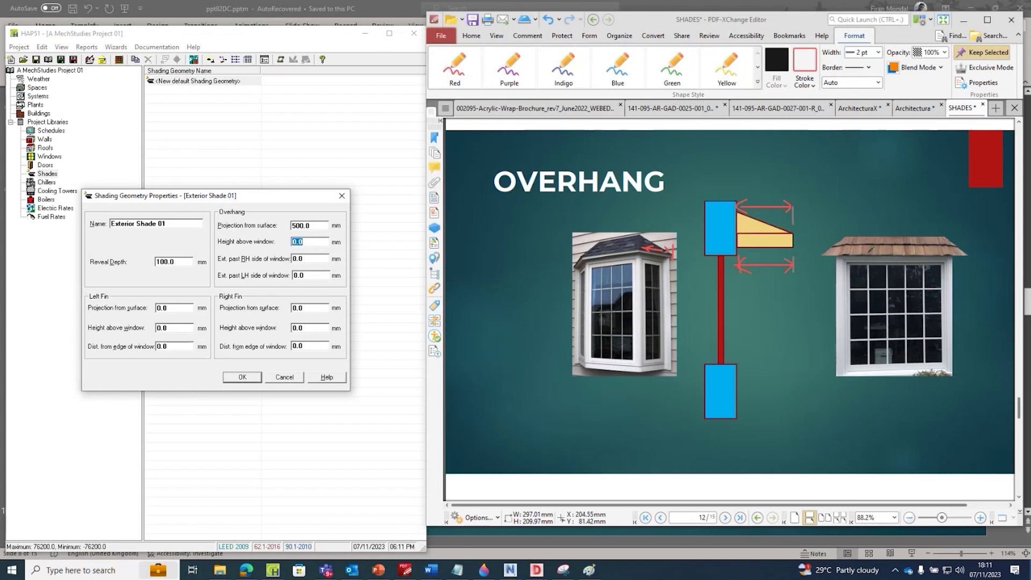
left_click(978, 252)
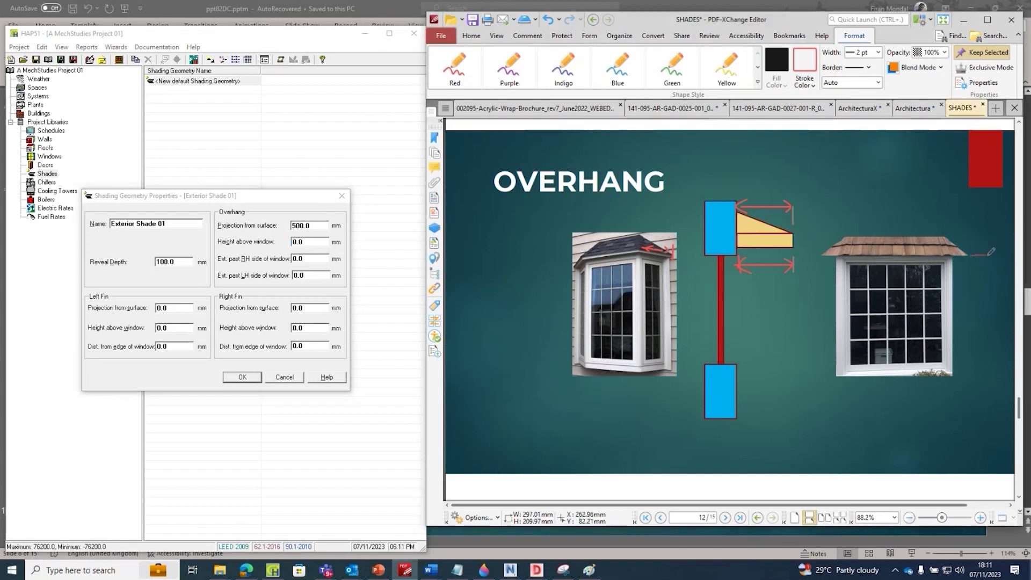
mouse_move(992, 255)
left_mouse_down()
mouse_move(977, 233)
mouse_move(982, 224)
mouse_move(984, 291)
left_mouse_up()
left_click_drag(978, 266, 991, 266)
mouse_move(965, 249)
left_mouse_down()
mouse_move(949, 225)
mouse_move(842, 222)
left_mouse_up()
left_click_drag(823, 184, 823, 219)
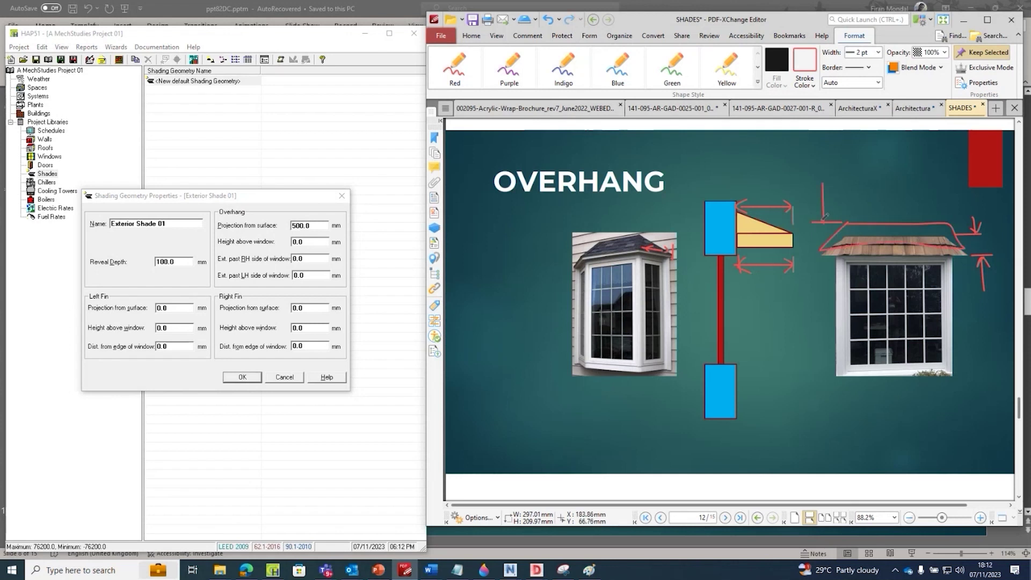
left_click_drag(817, 261, 836, 261)
left_click_drag(820, 312, 827, 263)
mouse_move(820, 274)
left_mouse_down()
mouse_move(828, 262)
mouse_move(836, 277)
left_mouse_up()
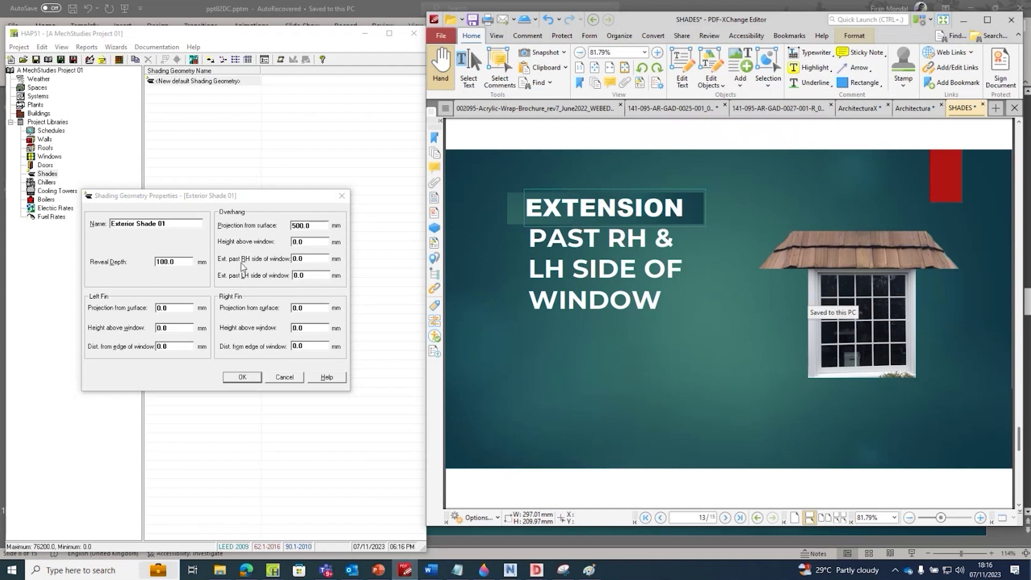
Draw red dimension lines for the overhang's extension past the window's right side on the EXTENSION PAST RH & LH SIDE OF WINDOW slide.
left_click_drag(917, 223, 917, 273)
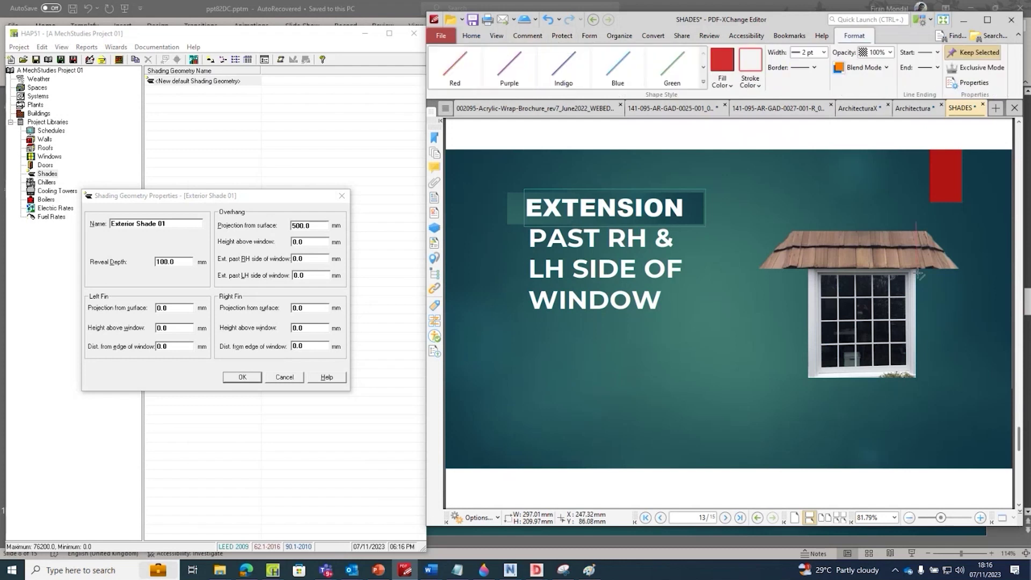
left_click_drag(949, 232, 958, 293)
left_click_drag(949, 233, 956, 231)
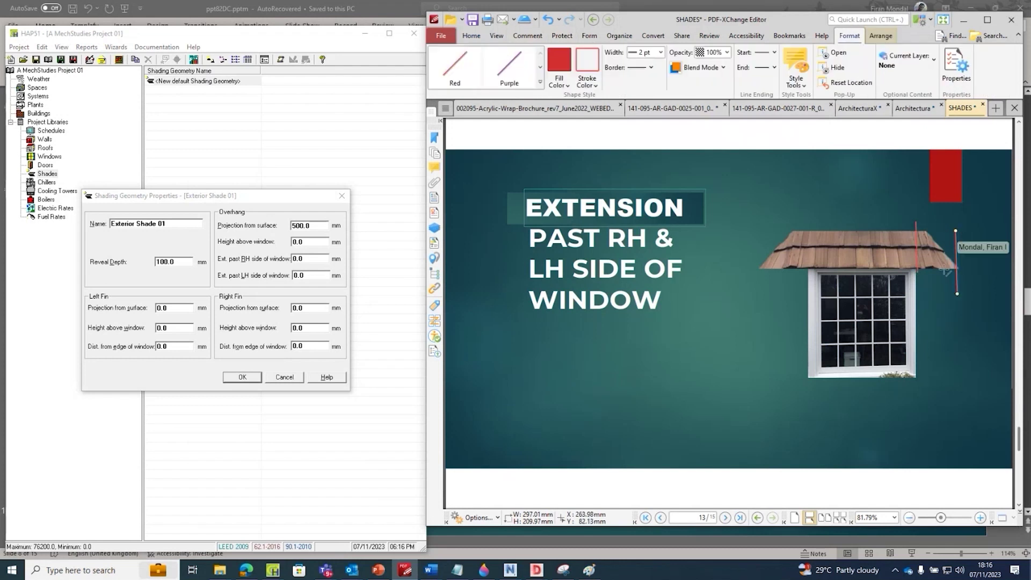
left_click_drag(957, 294, 956, 416)
mouse_move(917, 384)
left_mouse_down()
mouse_move(919, 417)
mouse_move(925, 400)
mouse_move(970, 396)
left_mouse_up()
left_click_drag(973, 381, 949, 405)
left_click_drag(933, 394, 901, 416)
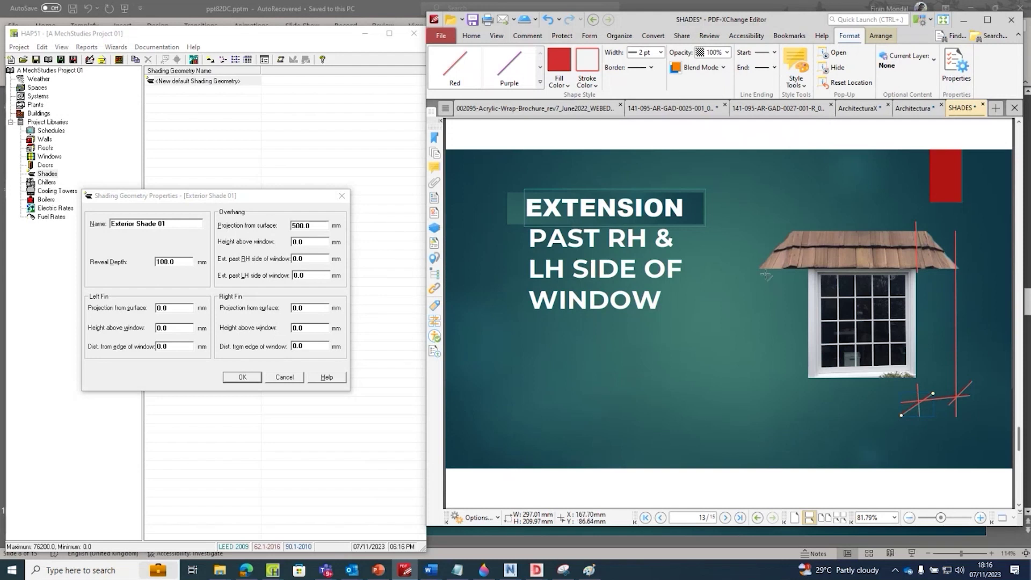
Draw matching red dimension lines for the overhang's extension past the window's left side.
left_click_drag(761, 257, 769, 438)
mouse_move(773, 397)
left_mouse_down()
mouse_move(810, 396)
mouse_move(758, 420)
left_mouse_up()
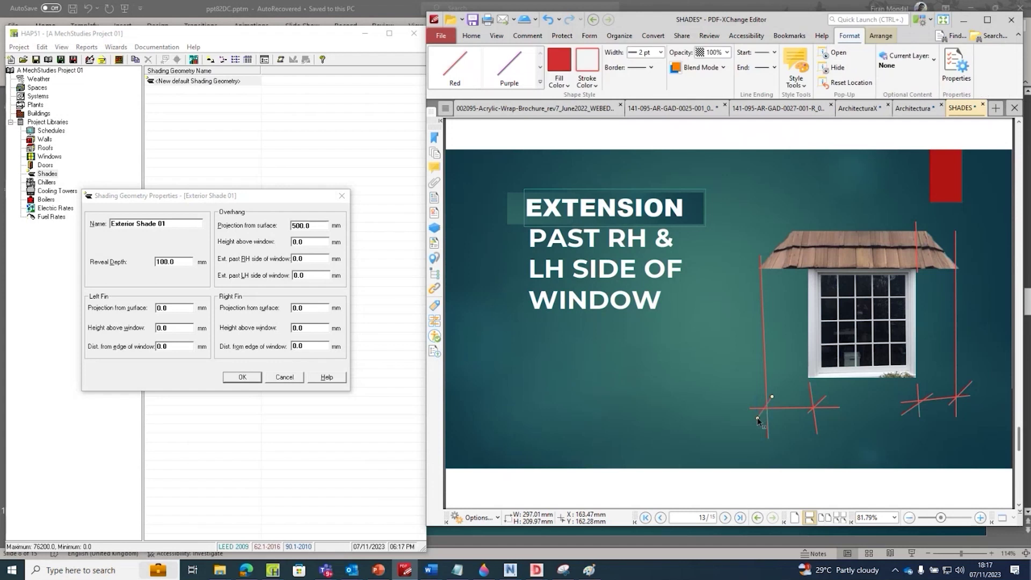
left_click(796, 486)
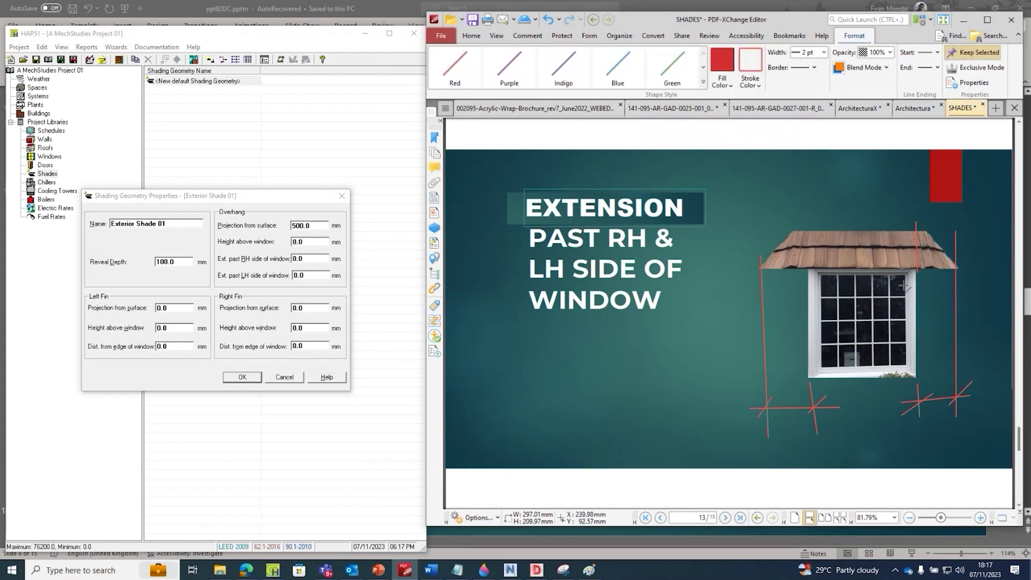
Draw a short line below the right-hand extension dimension and set the overhang's RH and LH side extensions to 100 mm each.
left_click_drag(937, 418, 968, 419)
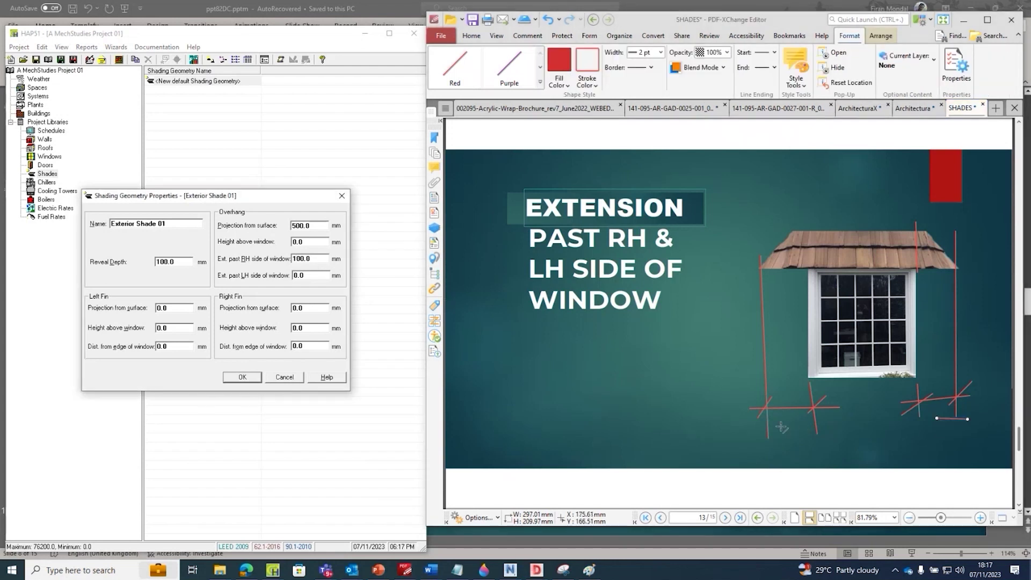
type("10")
Mark the left fin's projection in red on the LEFT FIN slide and set its projection from surface to 75 mm in HAP.
scroll(768, 359, "down", 2)
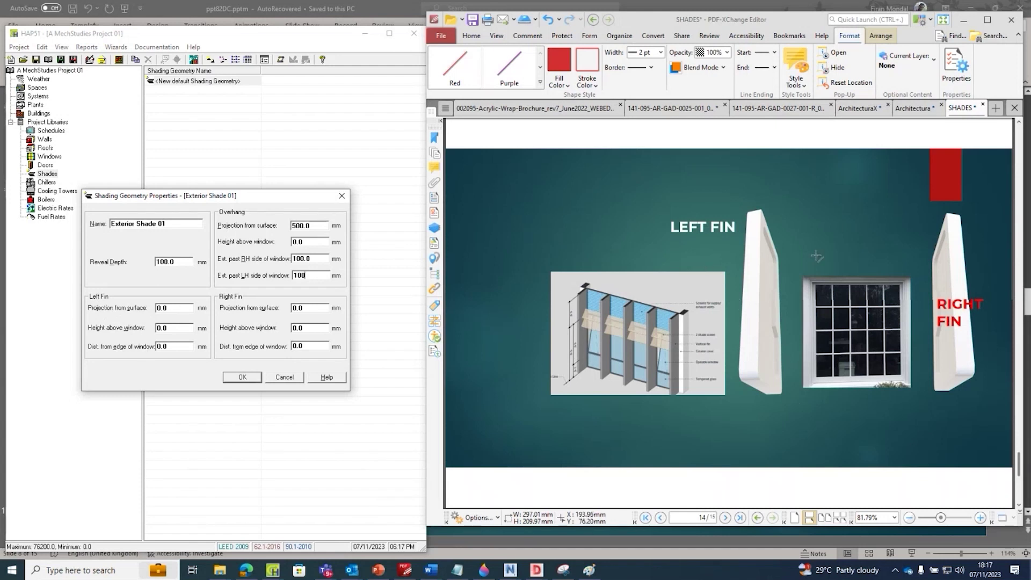
mouse_move(766, 203)
left_mouse_down()
mouse_move(793, 272)
mouse_move(787, 254)
left_mouse_up()
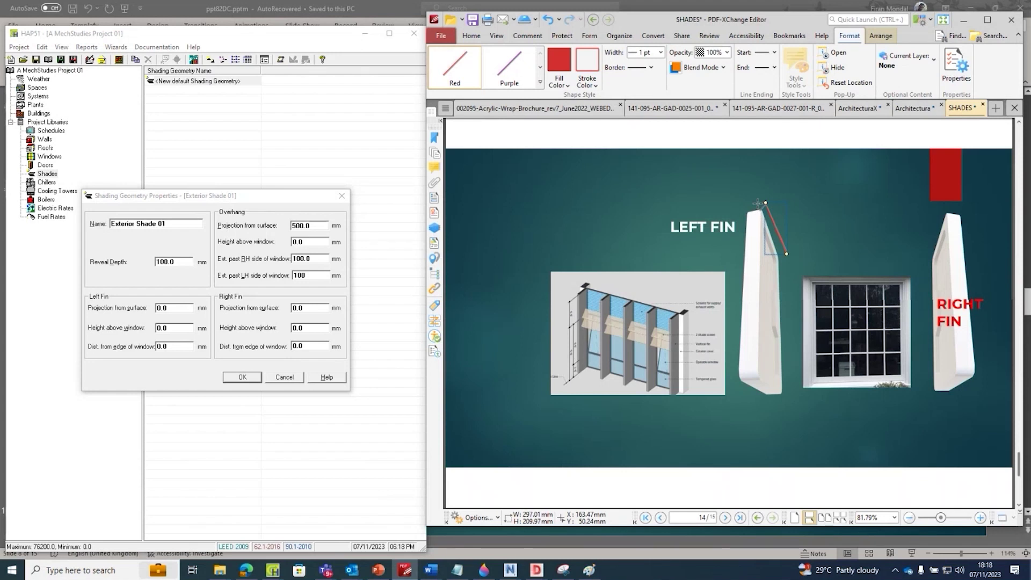
scroll(613, 296, "up", 5)
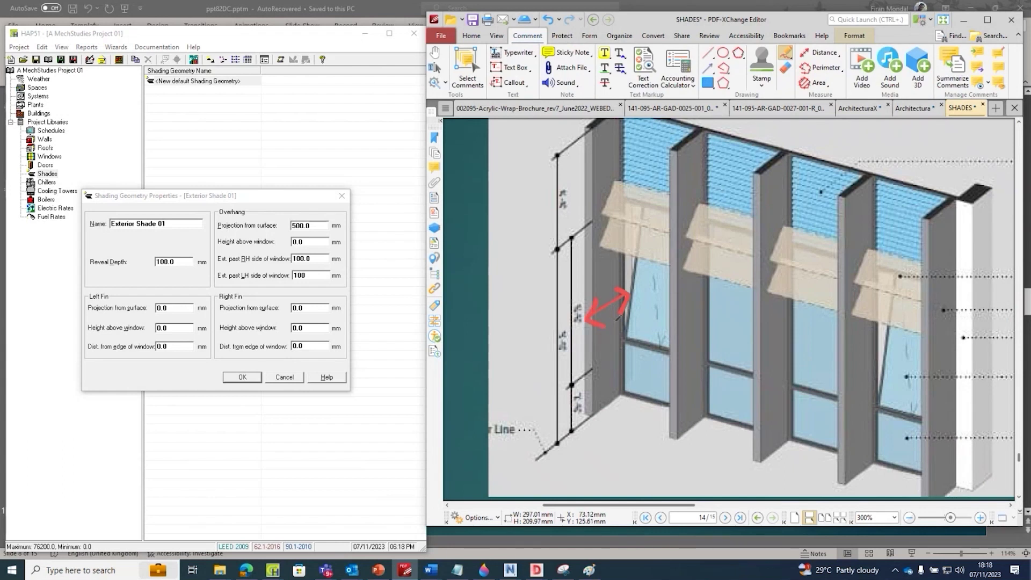
left_click_drag(170, 310, 153, 310)
type("75")
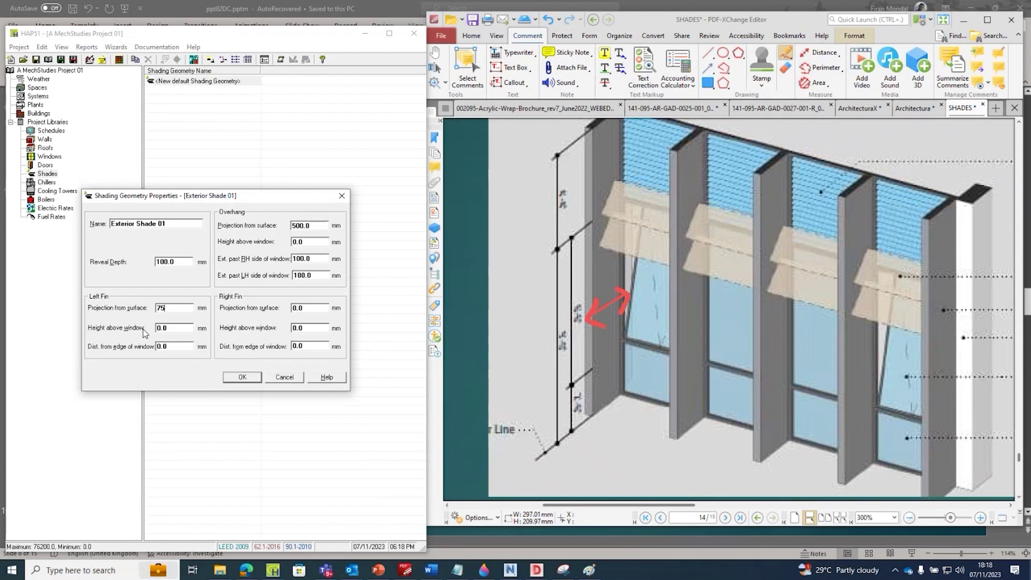
Mark the left fin's height above the window with a red line at the window top and a double arrow.
scroll(654, 358, "down", 5)
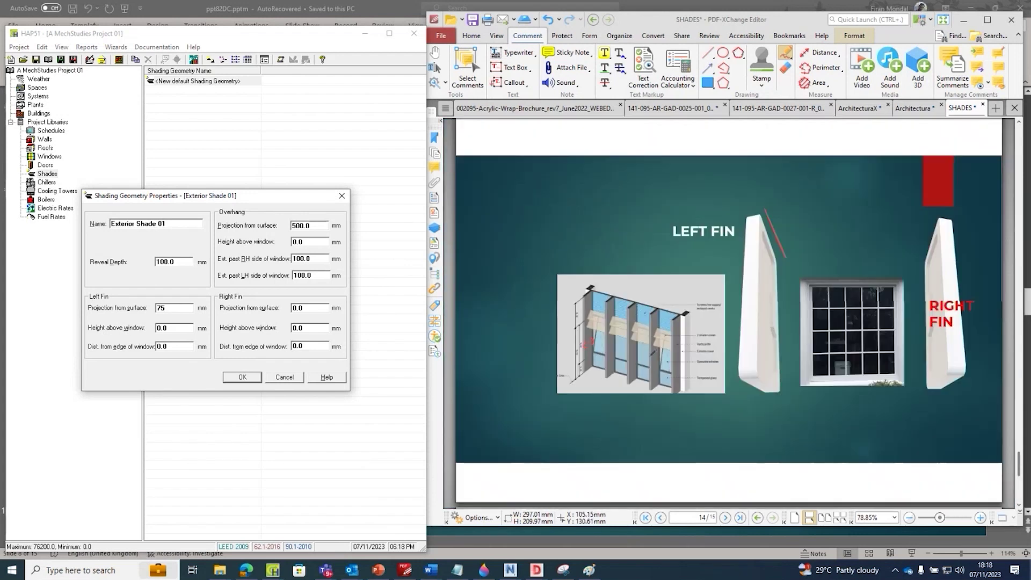
scroll(824, 272, "up", 3)
left_click_drag(732, 292, 775, 291)
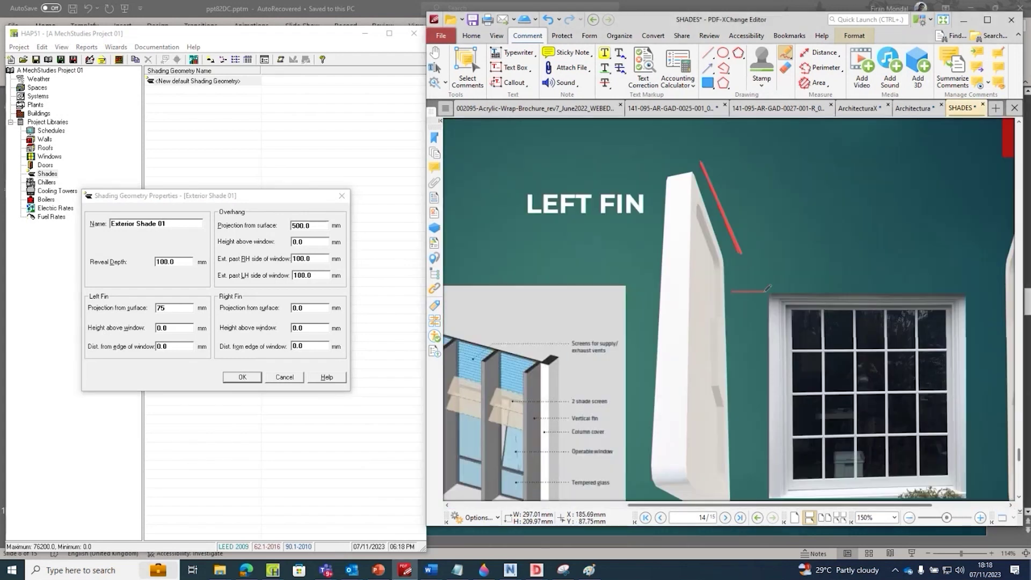
mouse_move(742, 261)
left_mouse_down()
mouse_move(744, 282)
mouse_move(755, 266)
mouse_move(737, 268)
left_mouse_up()
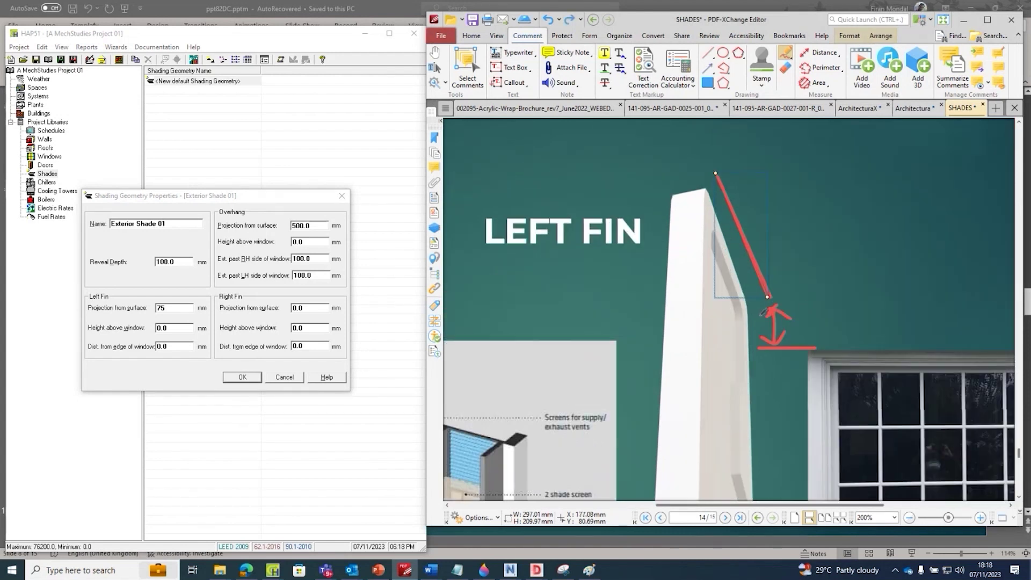
left_click_drag(761, 316, 774, 306)
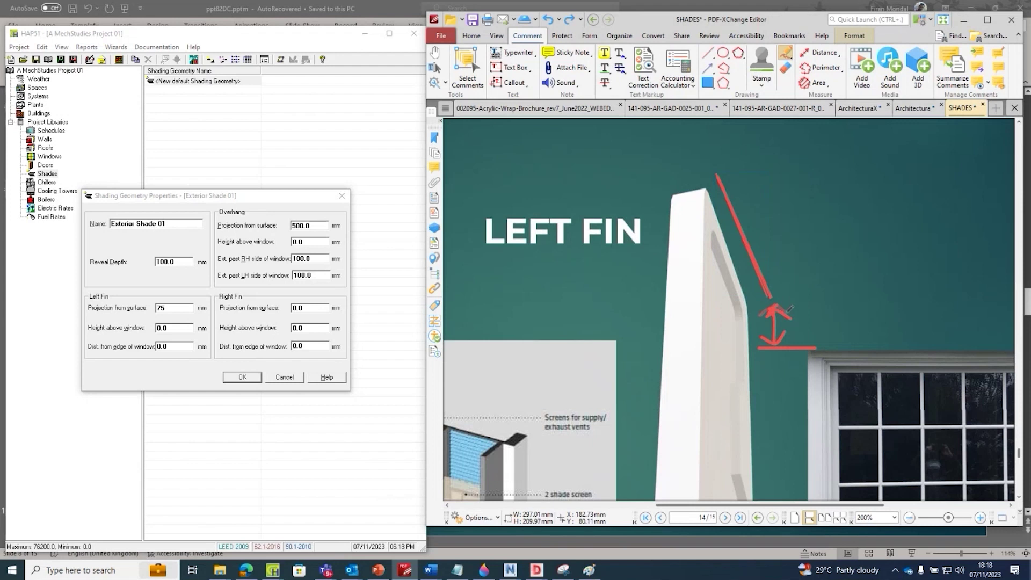
Set the left fin's height above window to 100 mm.
scroll(778, 302, "down", 3)
left_click(155, 328)
left_click_drag(153, 330, 183, 331)
type("1")
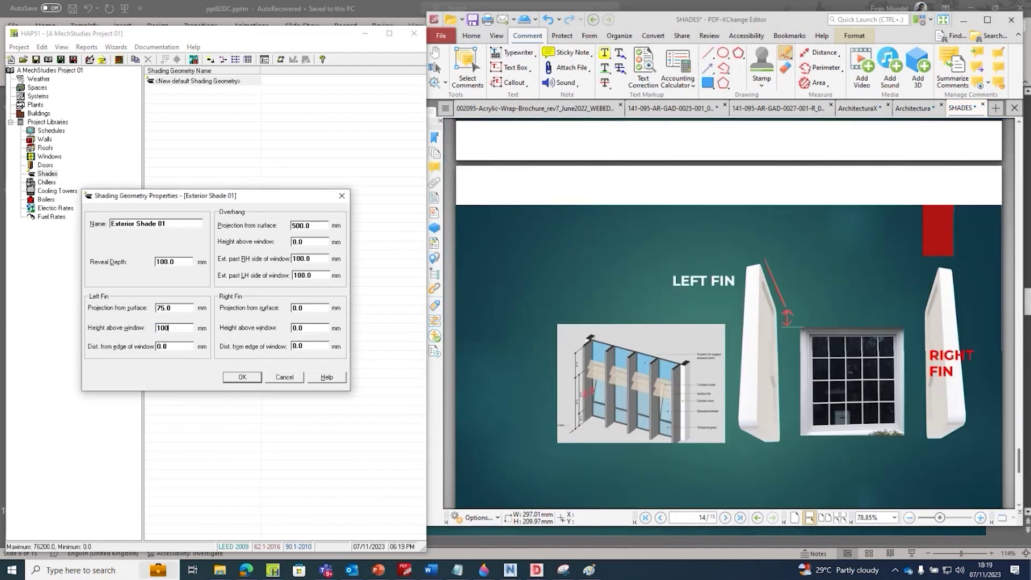
type("00")
Outline the window, mark the left fin's distance from its edge on the slide, and set that distance to 100 mm in HAP.
double_click(173, 349)
mouse_move(811, 336)
left_mouse_down()
mouse_move(858, 428)
mouse_move(811, 374)
mouse_move(811, 342)
left_mouse_up()
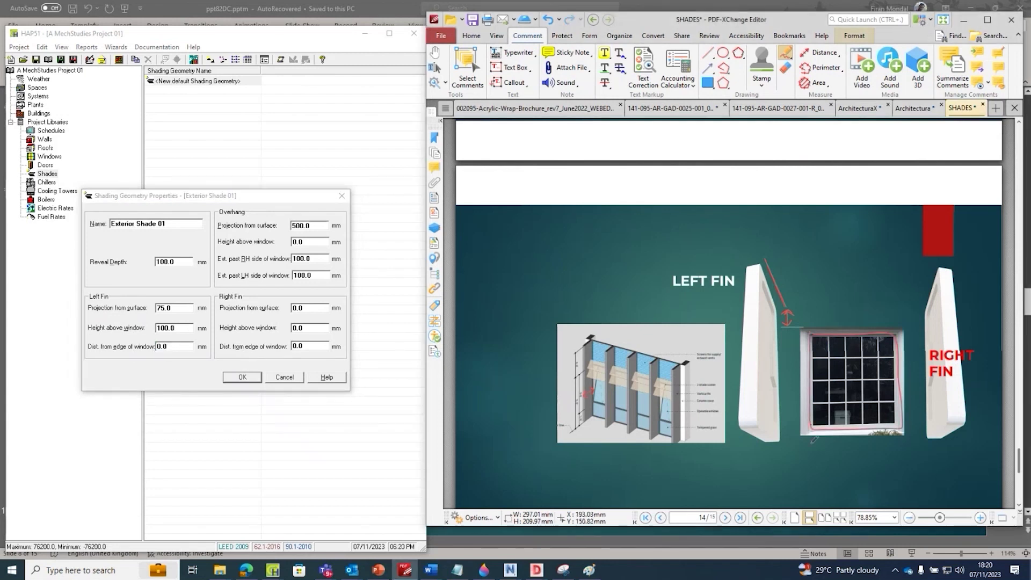
left_click_drag(813, 445, 816, 480)
mouse_move(786, 443)
left_mouse_down()
mouse_move(785, 466)
mouse_move(842, 462)
mouse_move(813, 462)
mouse_move(825, 469)
left_mouse_up()
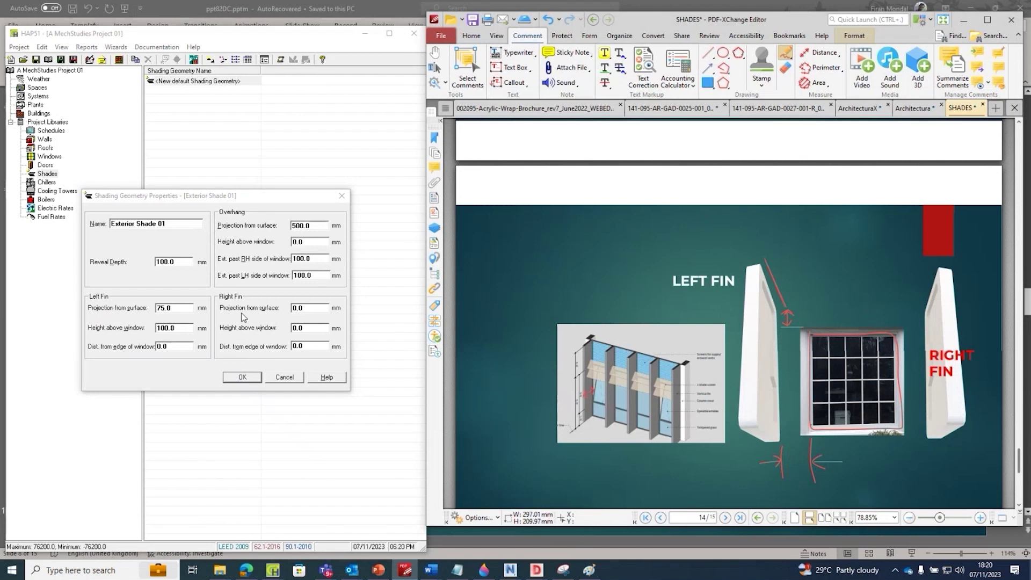
double_click(161, 346)
type("1")
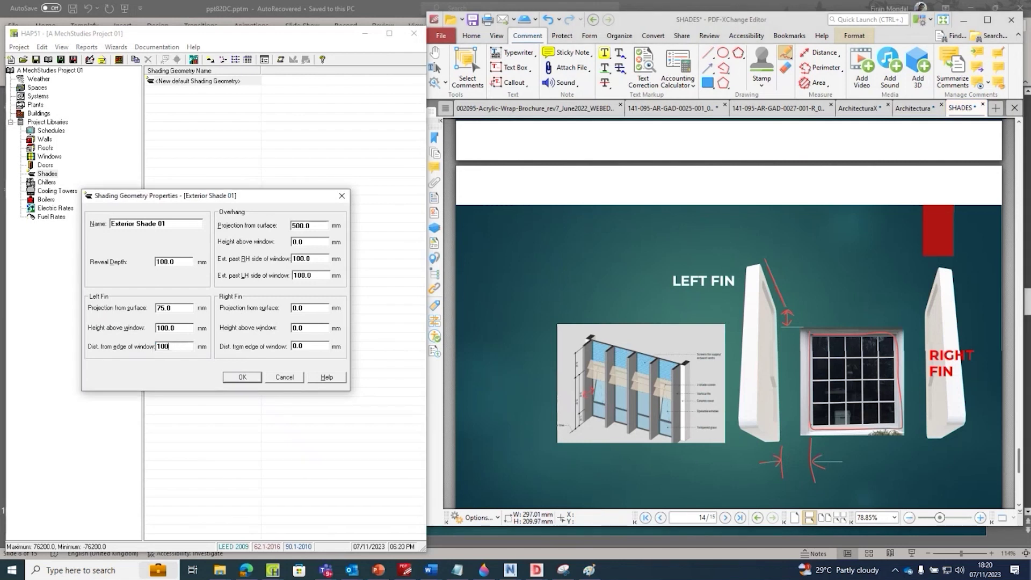
Mark the right fin's projection in red on the PDF slide and set its projection from surface to 75 mm in HAP.
double_click(295, 309)
left_click_drag(921, 304, 937, 240)
key("ctrl+z")
mouse_move(924, 301)
left_mouse_down()
mouse_move(941, 260)
mouse_move(924, 303)
left_mouse_up()
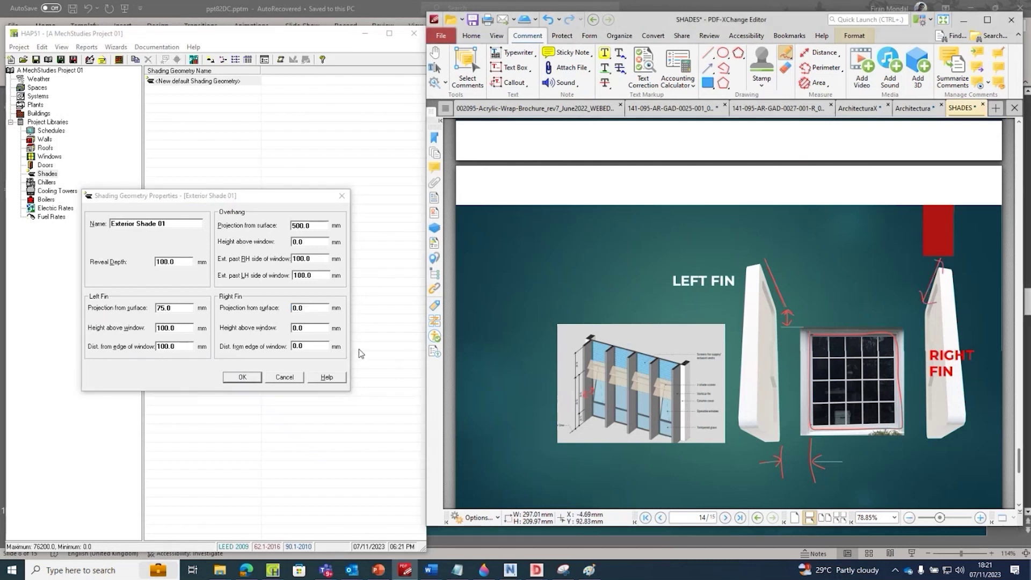
left_click(306, 310)
type("7")
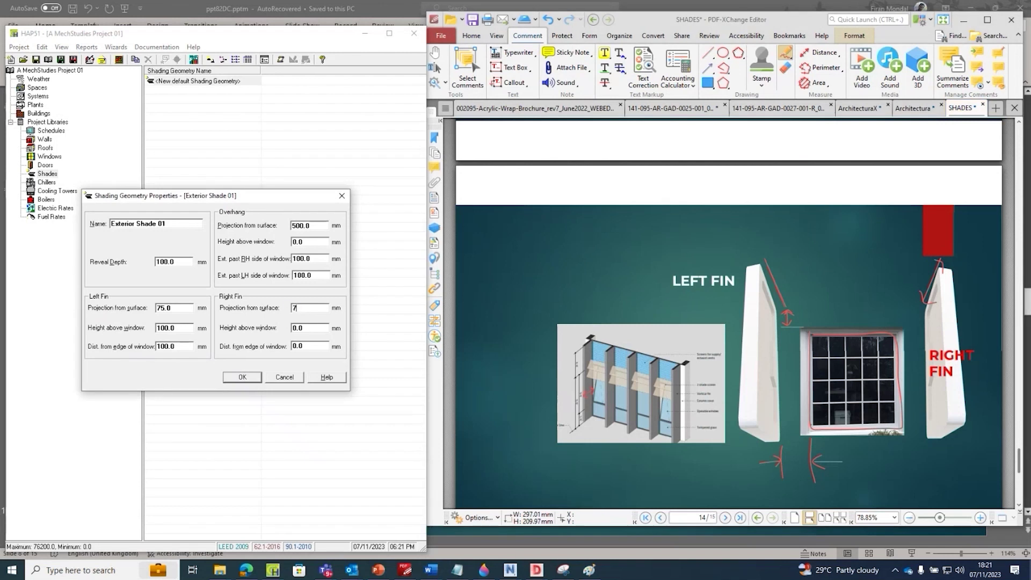
type("5")
Set the right fin's height above window to 100 mm and mark its distance from the window edge on the slide.
left_click(312, 328)
mouse_move(896, 440)
left_mouse_down()
mouse_move(896, 458)
mouse_move(931, 453)
left_mouse_up()
left_click_drag(930, 445, 932, 467)
mouse_move(907, 448)
left_mouse_down()
mouse_move(896, 455)
mouse_move(910, 464)
mouse_move(930, 453)
mouse_move(921, 461)
left_mouse_up()
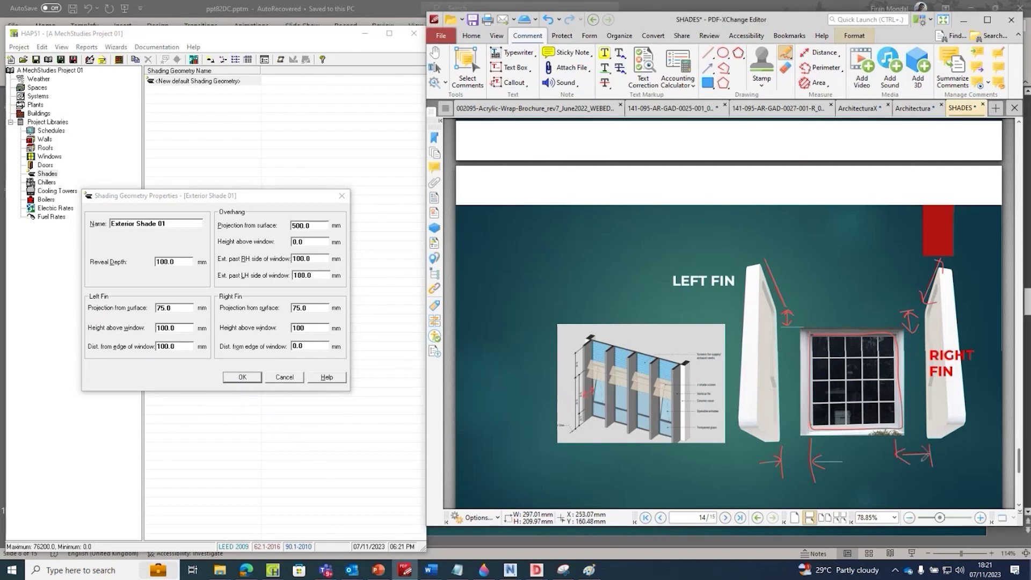
Set the right fin's distance from edge of window to 100 mm in HAP and save the shading geometry.
left_click(310, 346)
type("1")
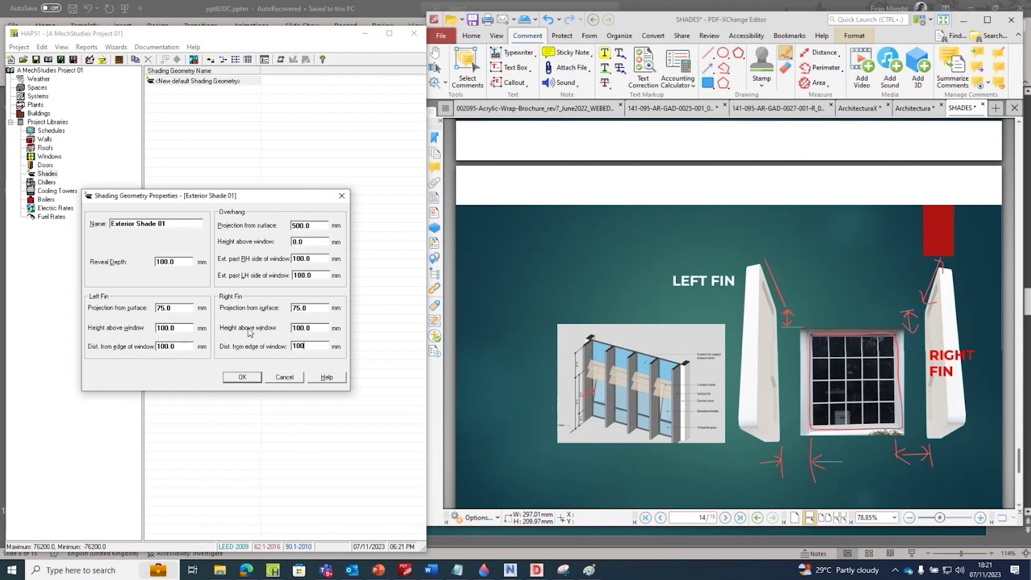
left_click(243, 377)
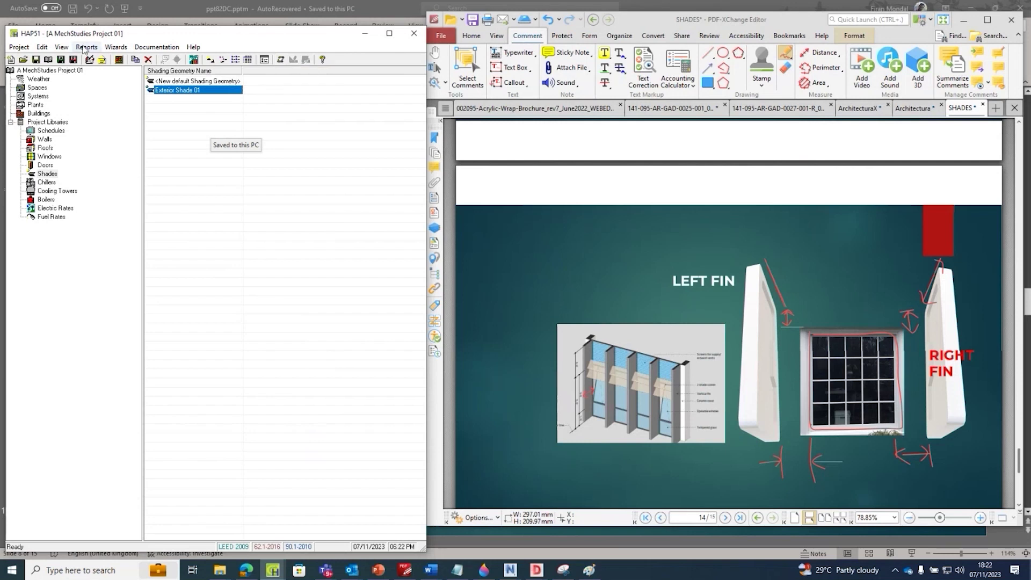
Open the input data report for Exterior Shade 01 to review its reveal, overhang and fin dimensions.
left_click(282, 60)
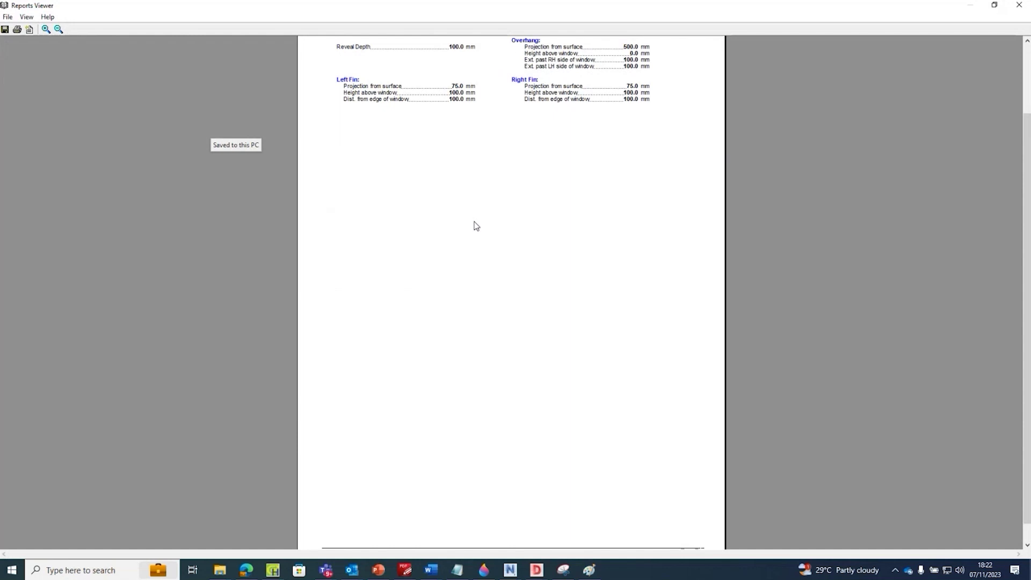